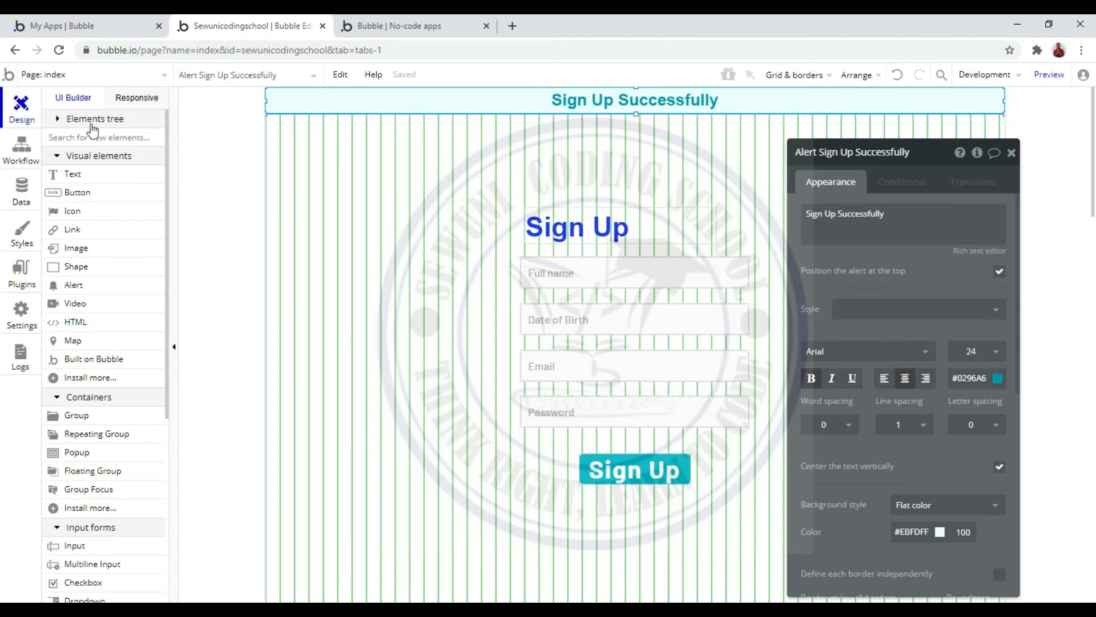
# Display the Sign Up button's workflow, whose step 1 is 'Sign the user up'
pyautogui.click(18, 153)
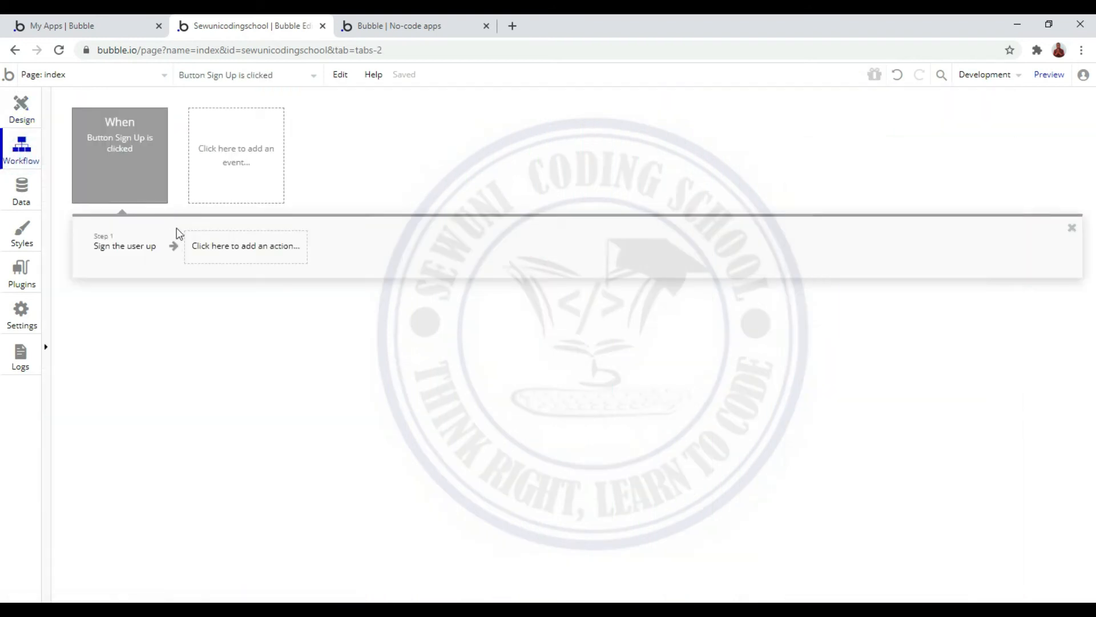
# Add an Element Actions > Show message step as step 2 of the Sign Up workflow
pyautogui.click(218, 251)
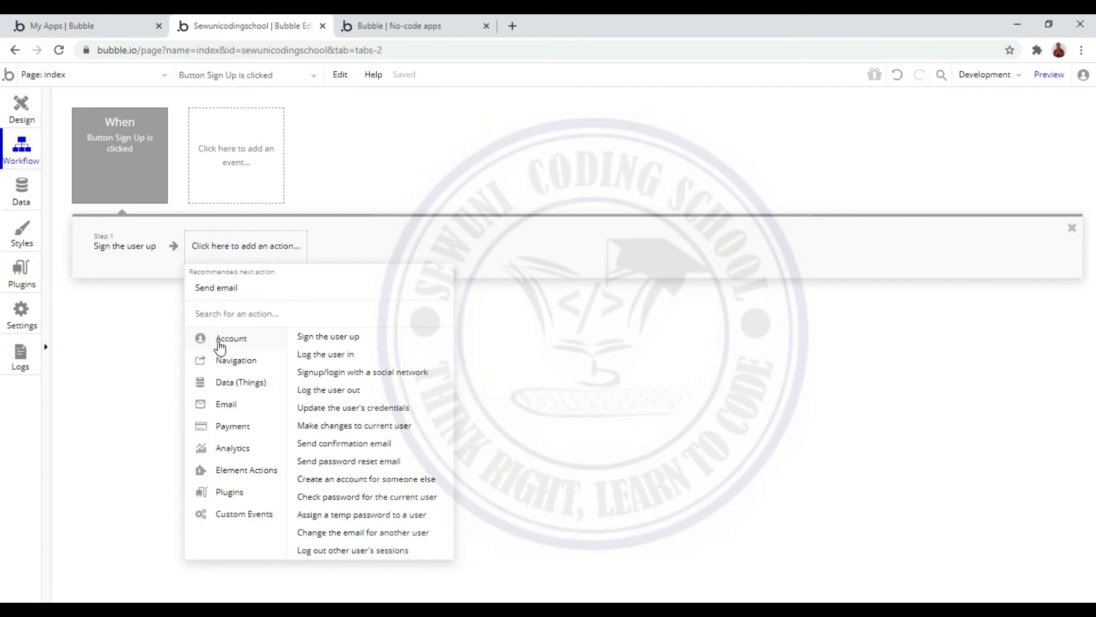
pyautogui.moveTo(229, 471)
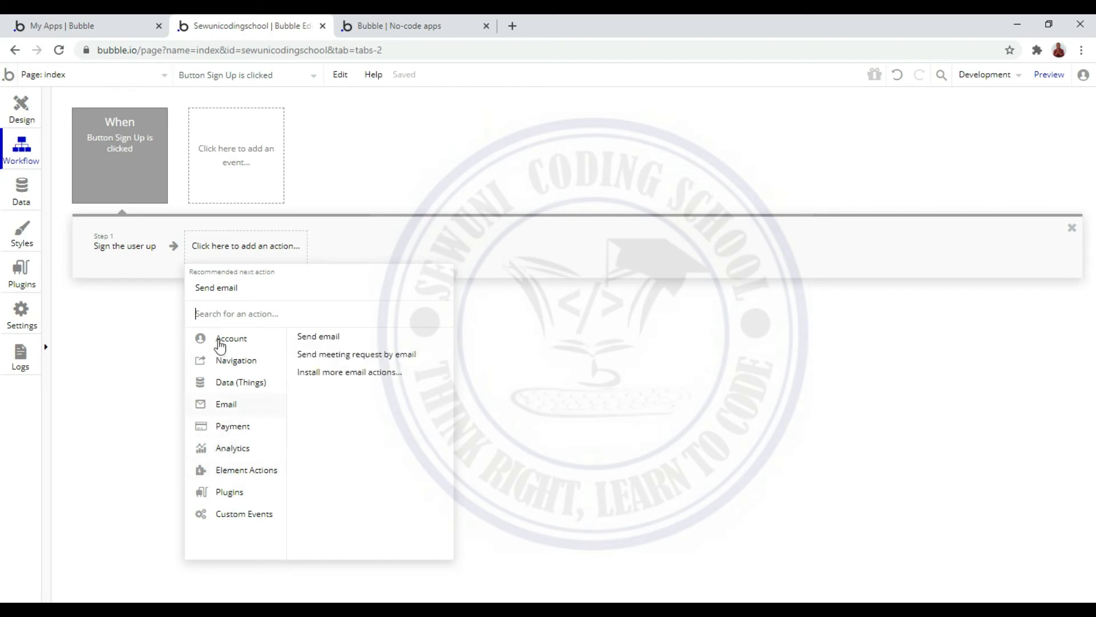
pyautogui.click(218, 314)
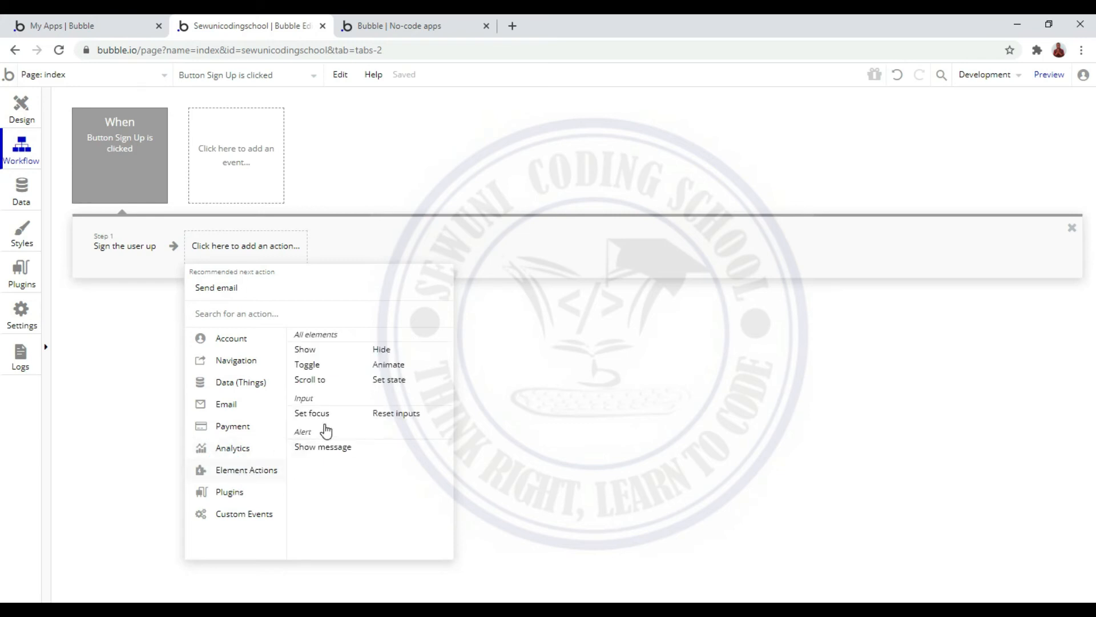
pyautogui.click(307, 432)
pyautogui.click(306, 446)
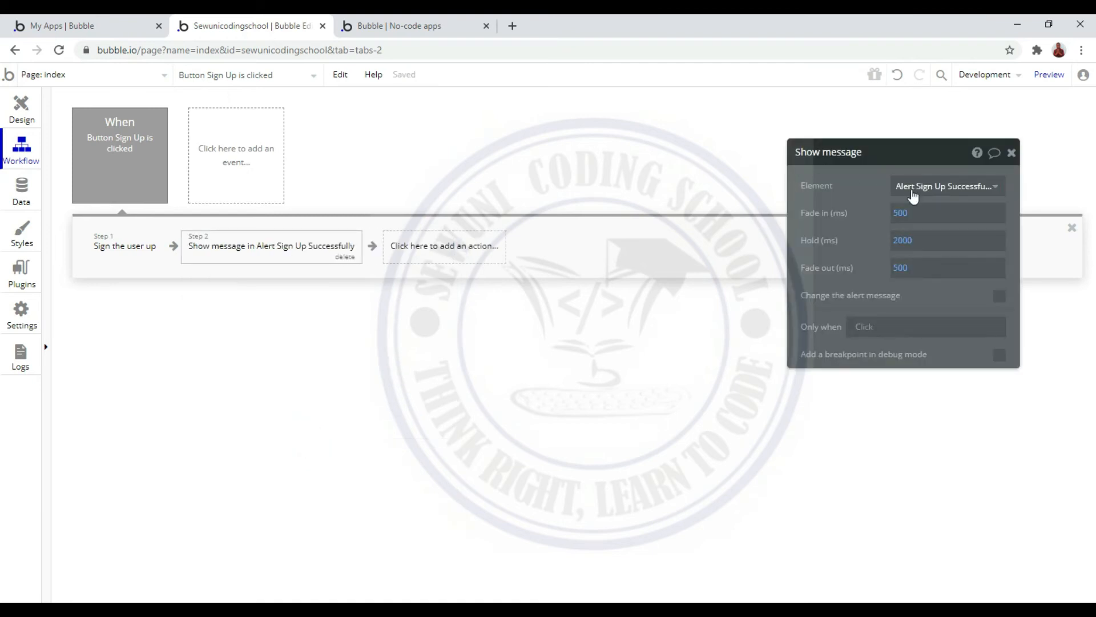
# Show the message in Alert Sign Up Successfully with fade in 300, hold 1500, fade out 300 ms
pyautogui.click(996, 189)
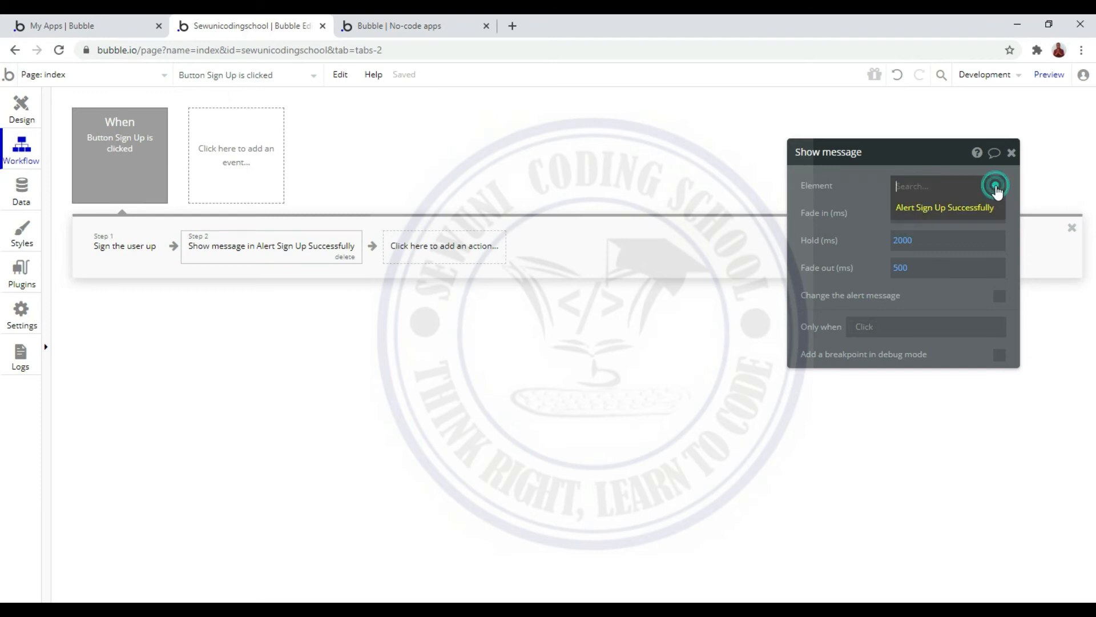
pyautogui.click(996, 190)
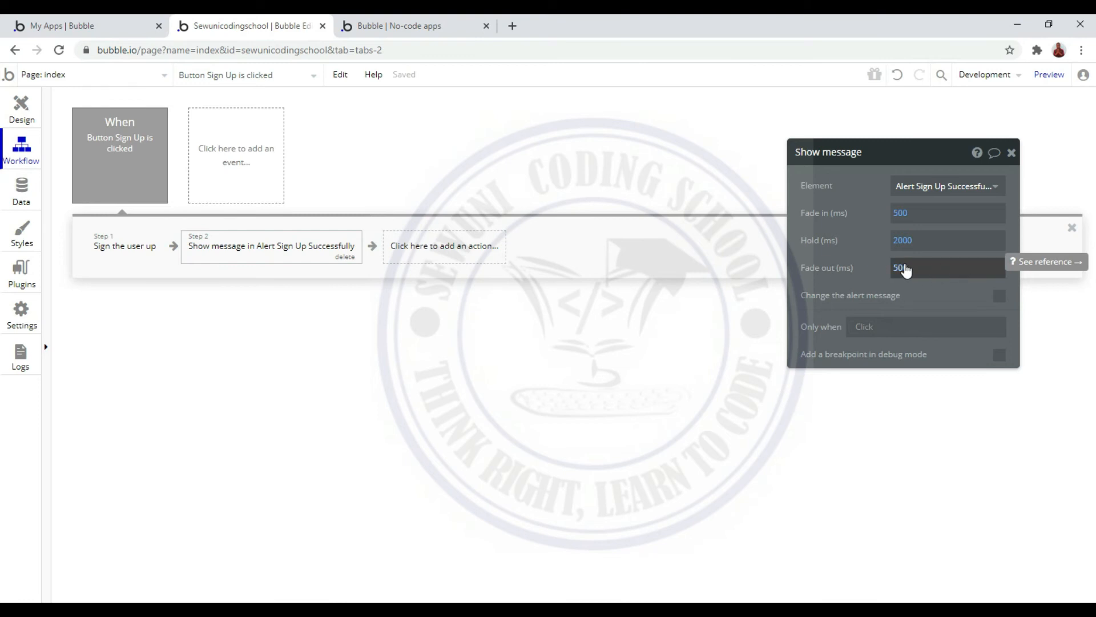
pyautogui.click(903, 213)
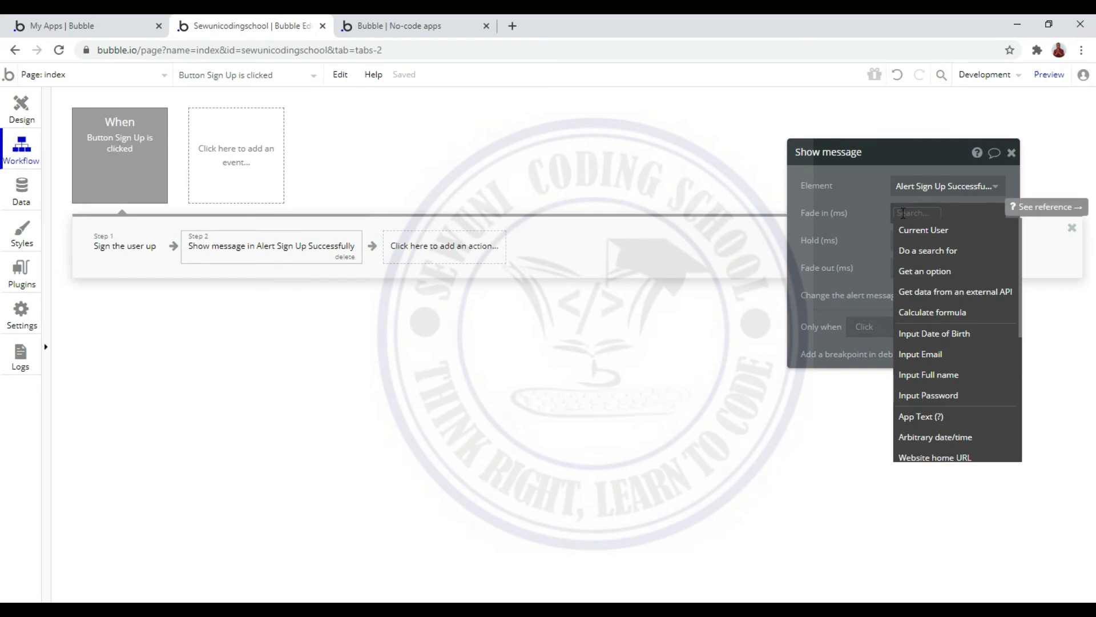
pyautogui.write('300')
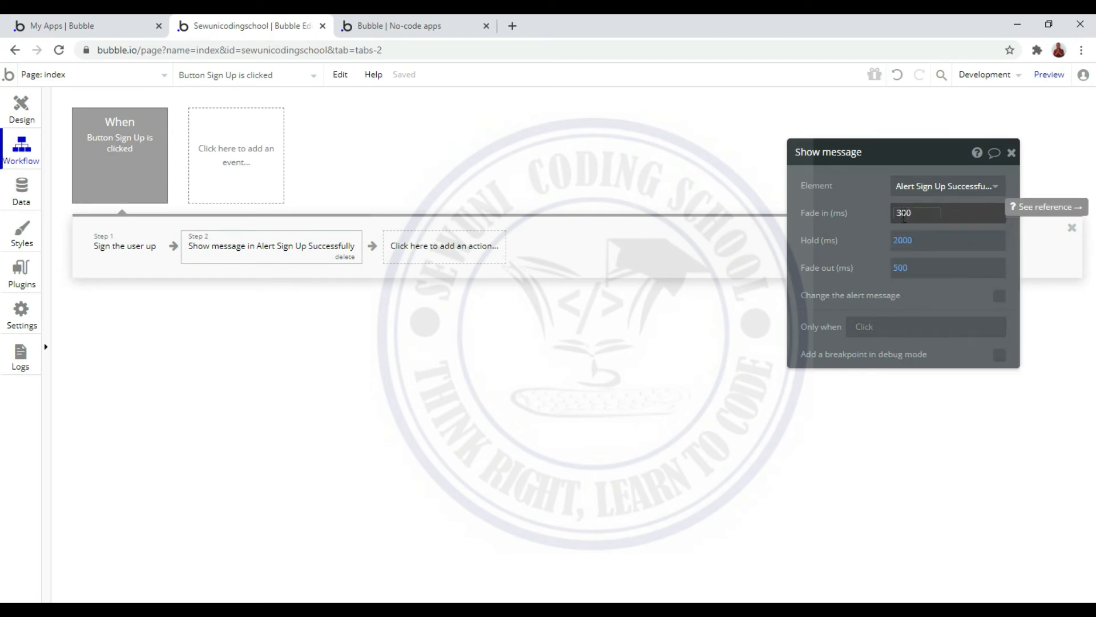
pyautogui.click(906, 240)
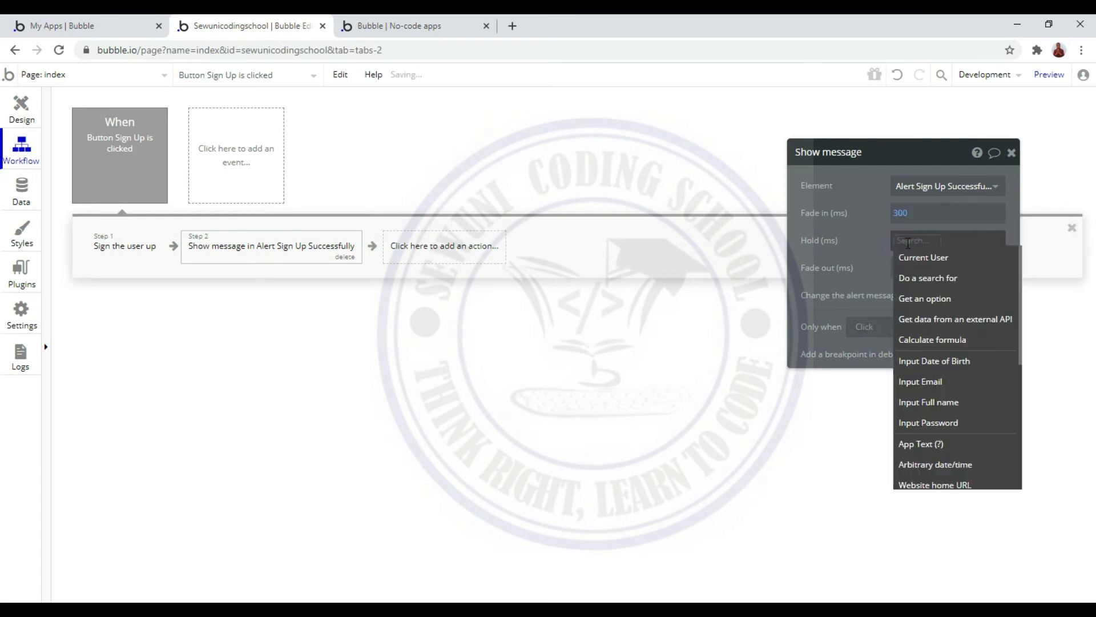
pyautogui.write('100')
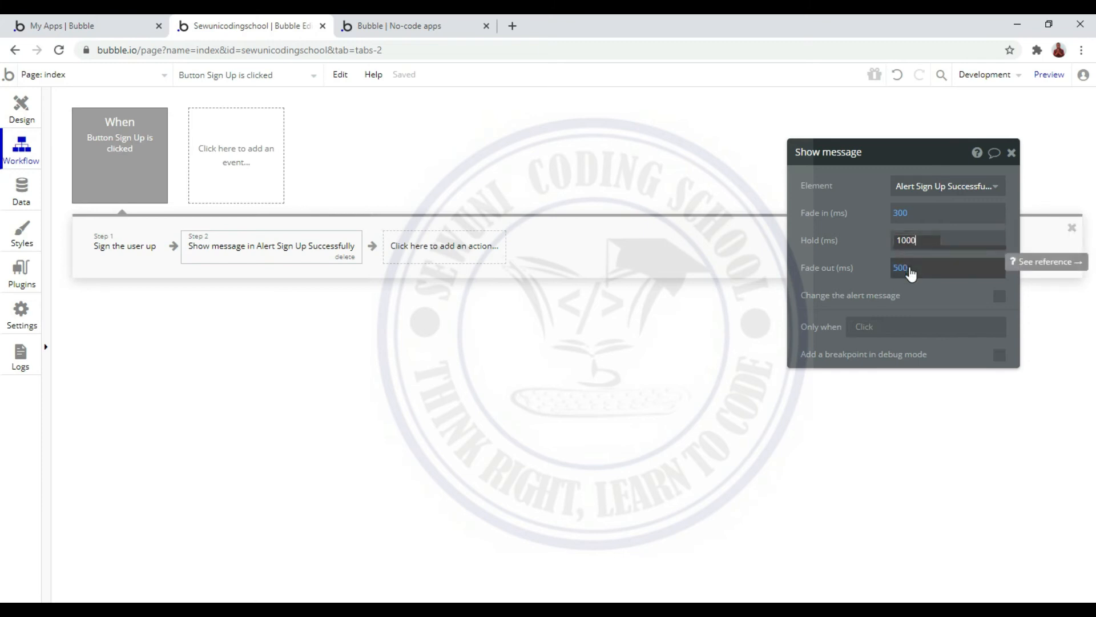
pyautogui.press('BackSpace')
pyautogui.write('50')
pyautogui.click(911, 273)
pyautogui.write('300')
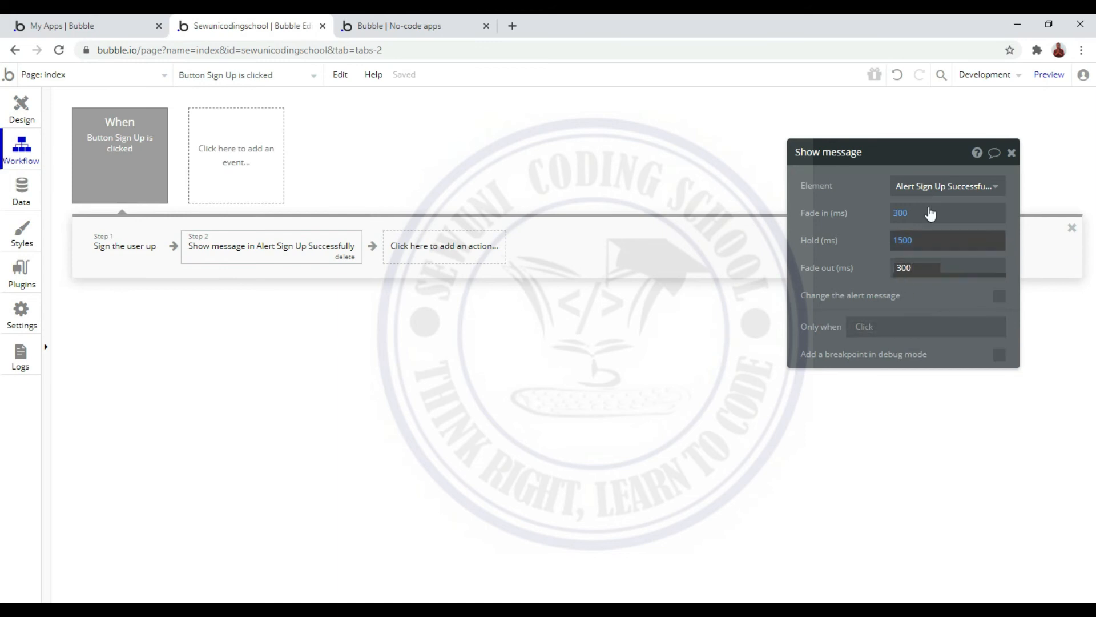
pyautogui.click(1012, 154)
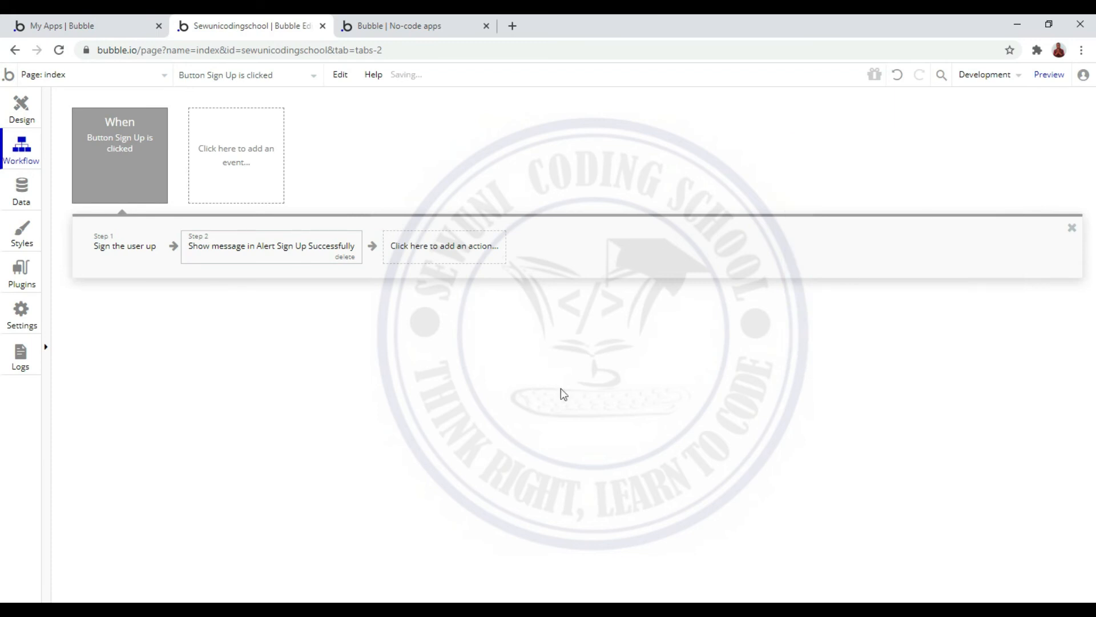
# Open the live preview and enter a full name and birth date in the Sign Up form
pyautogui.click(341, 374)
pyautogui.click(1050, 76)
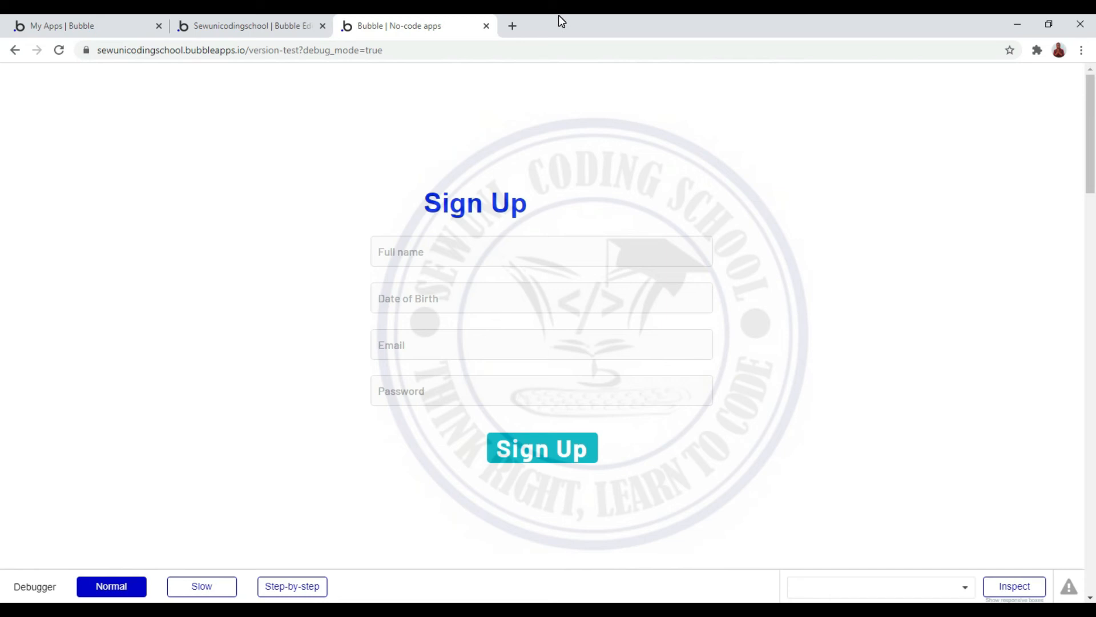
pyautogui.click(381, 252)
pyautogui.write('Sewuni')
pyautogui.press('Tab')
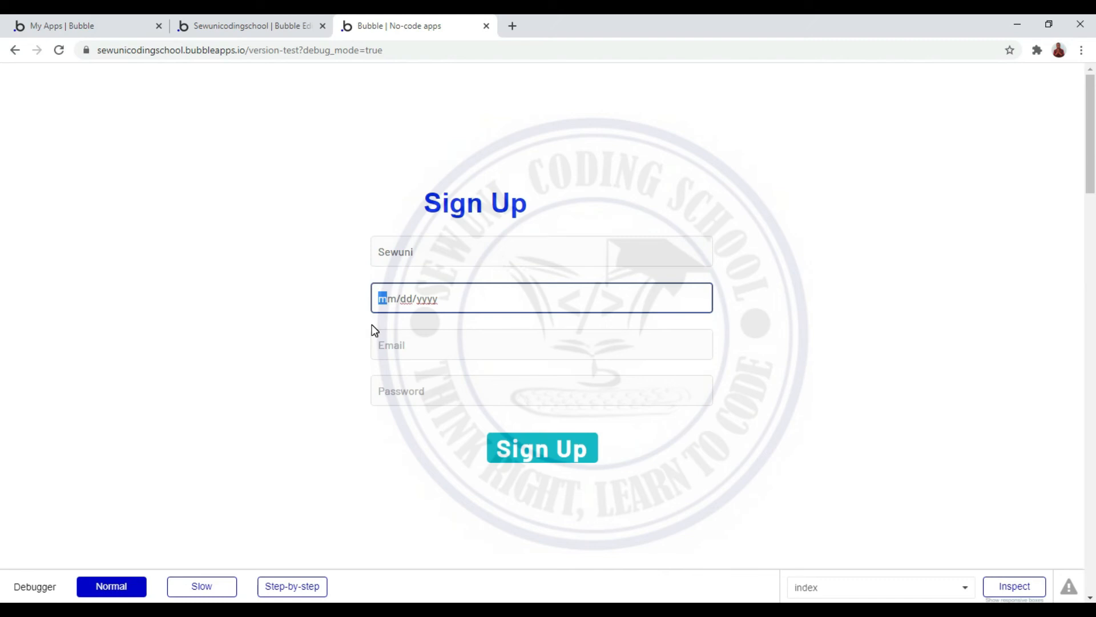
pyautogui.write('02/12/199')
pyautogui.press('BackSpace')
pyautogui.press('BackSpace')
pyautogui.write('63')
# Fill in a yahoo.com email address and a password, then submit the sign-up form
pyautogui.click(412, 351)
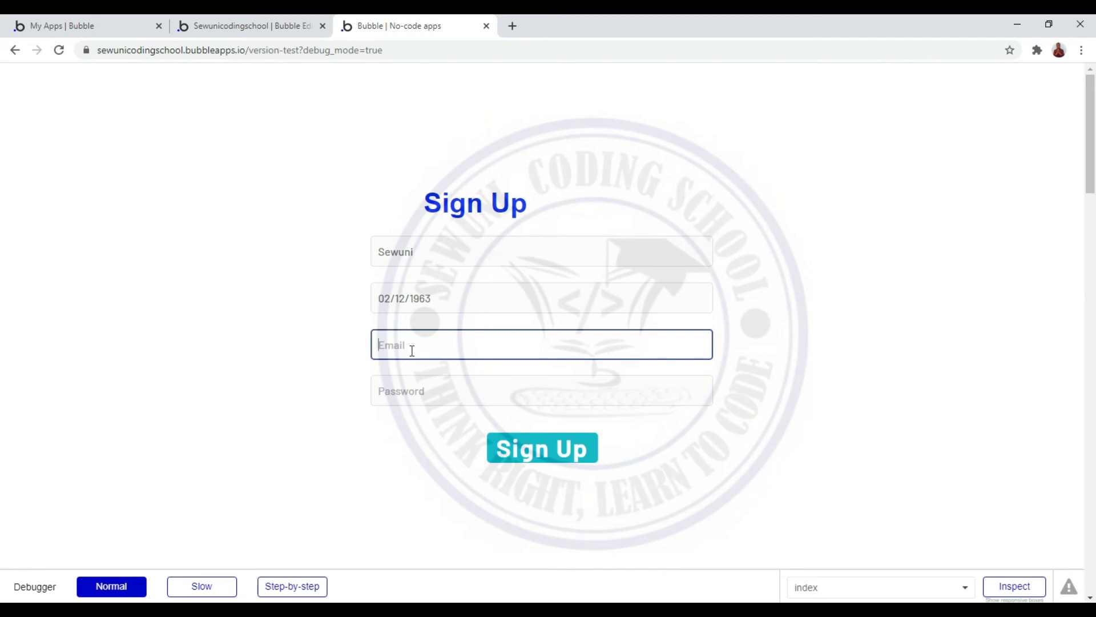
pyautogui.write('abc')
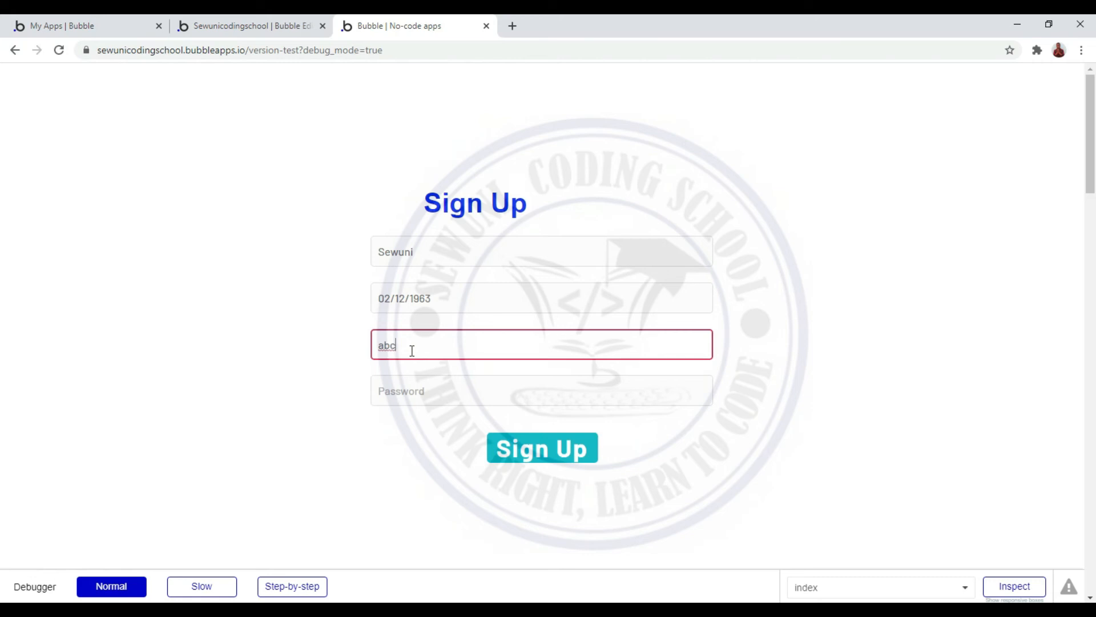
pyautogui.press('Tab')
pyautogui.write('•••••••••••••••')
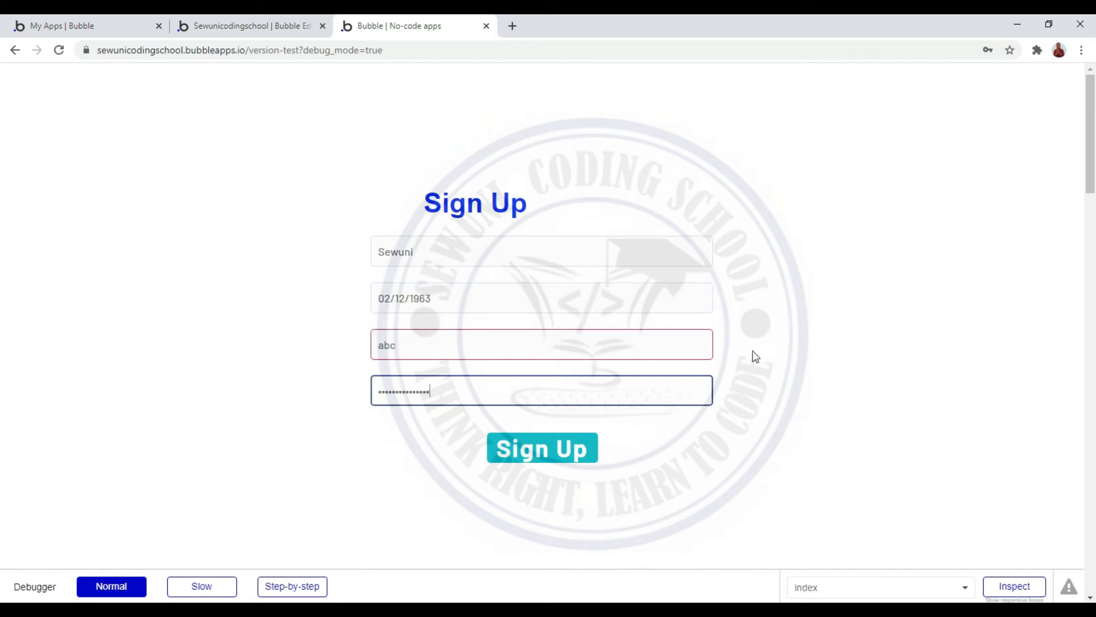
pyautogui.click(404, 344)
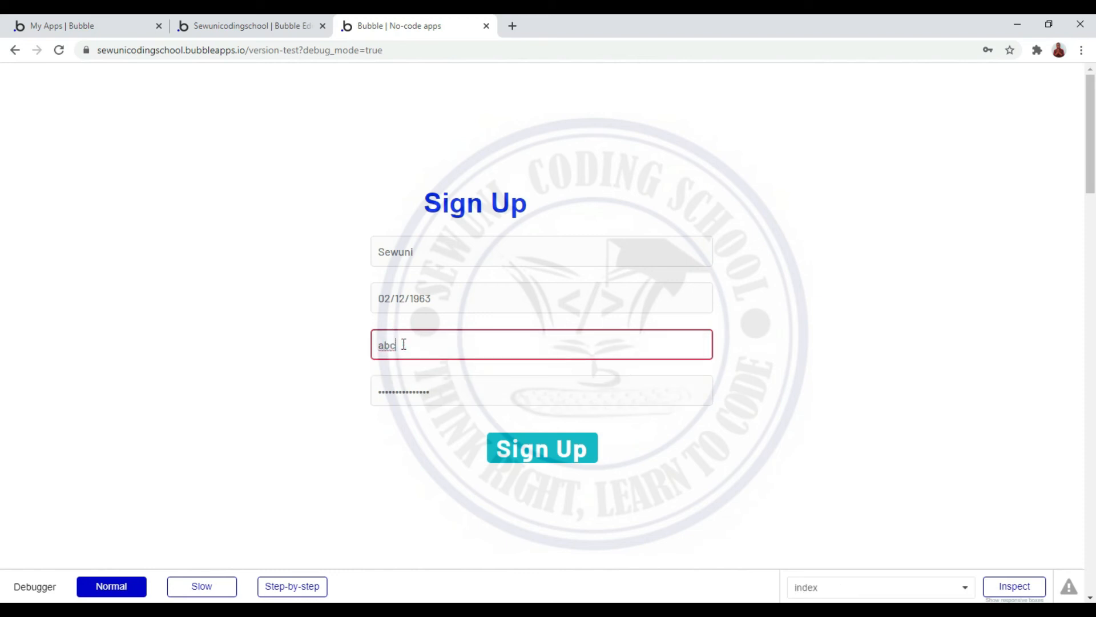
pyautogui.write('@yahoo.com')
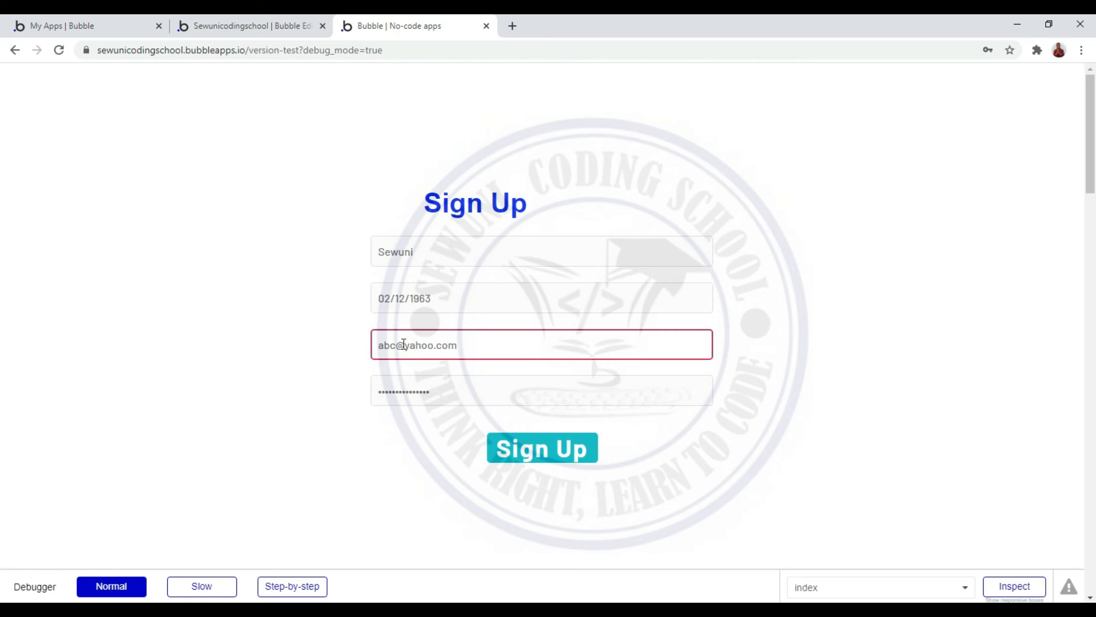
pyautogui.click(552, 447)
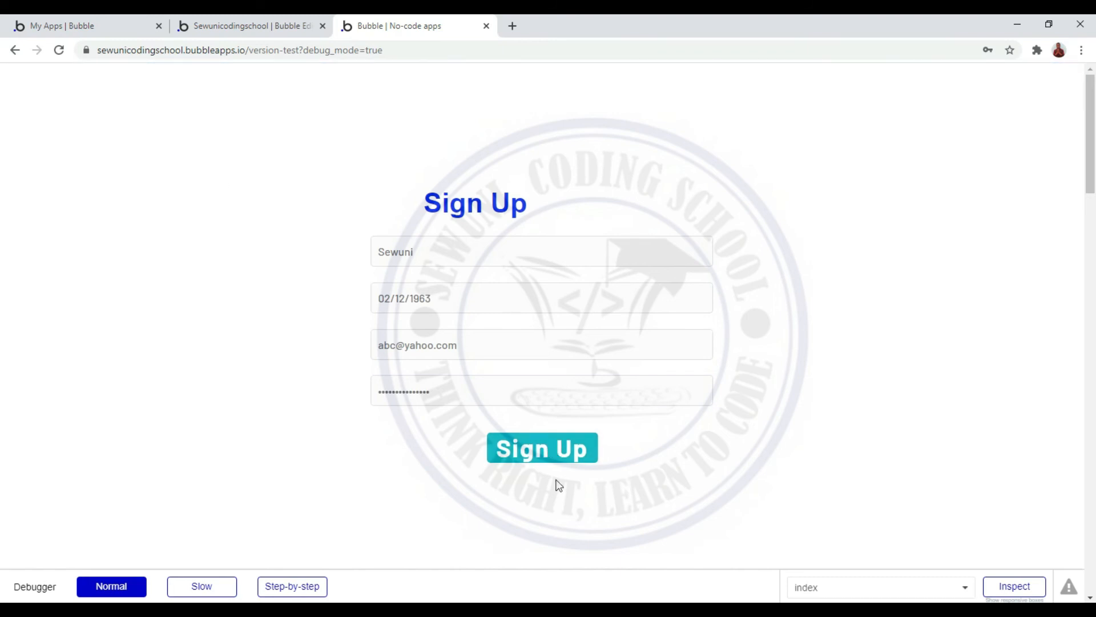
# Resubmit the form and dismiss the 'email already in use' warning
pyautogui.click(529, 452)
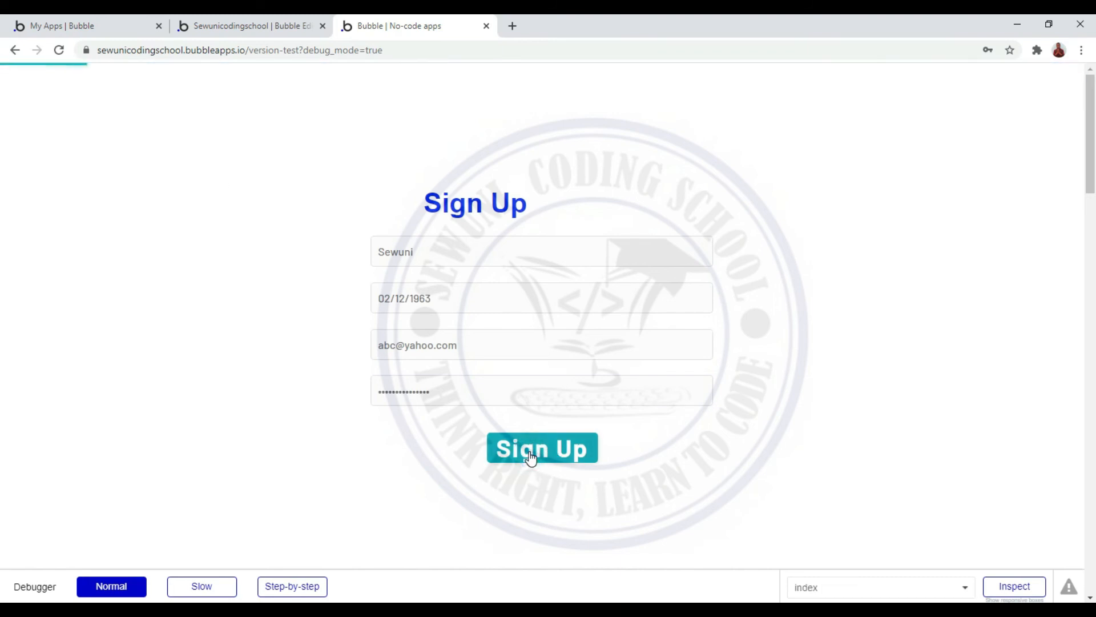
pyautogui.click(792, 181)
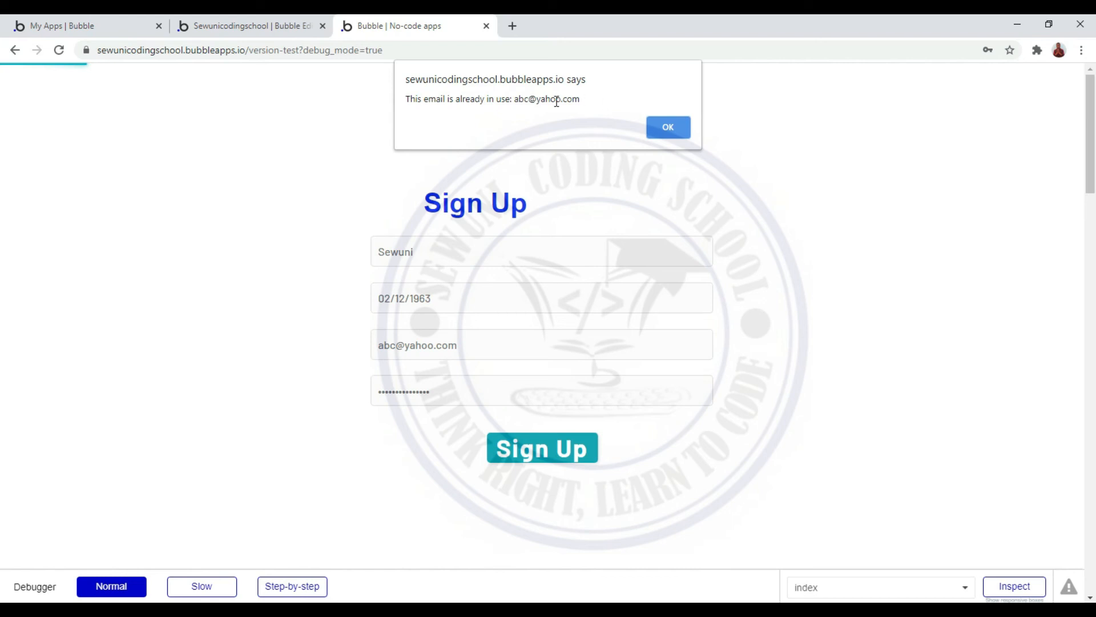
pyautogui.click(680, 126)
# Insert a 'd' into the email address and submit the sign-up form again
pyautogui.click(459, 263)
pyautogui.click(458, 263)
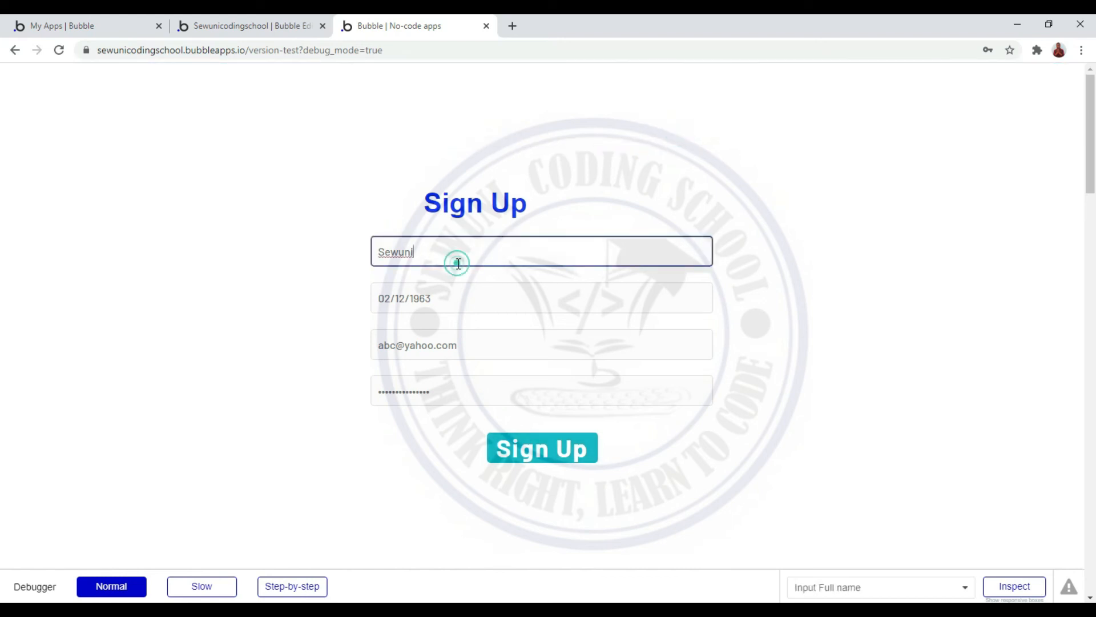
pyautogui.click(394, 346)
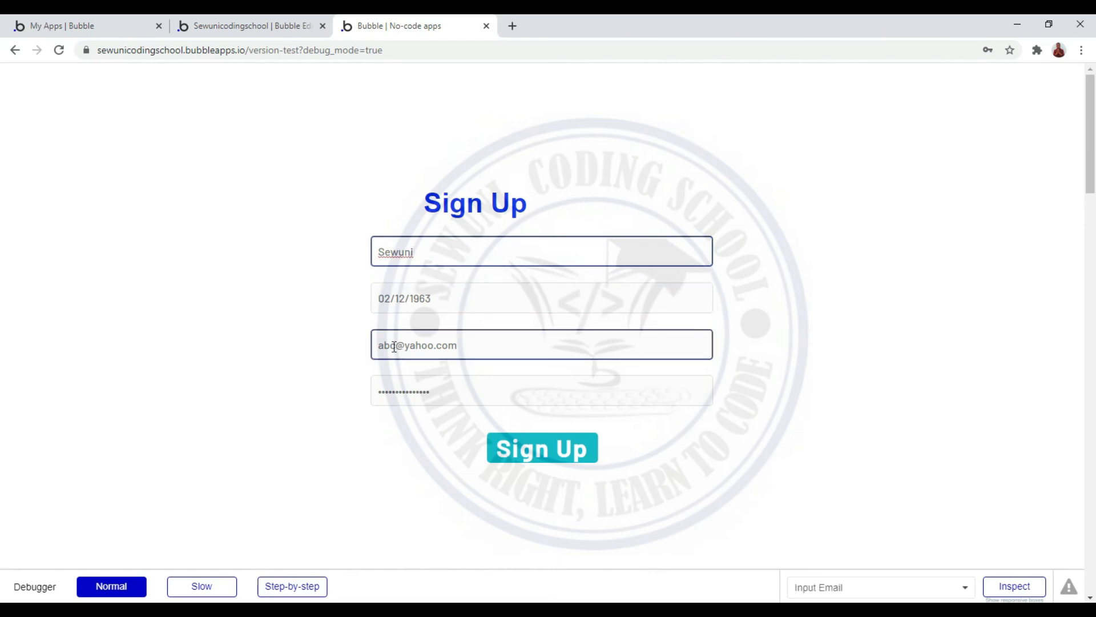
pyautogui.click(392, 346)
pyautogui.write('d')
pyautogui.click(507, 405)
pyautogui.click(522, 457)
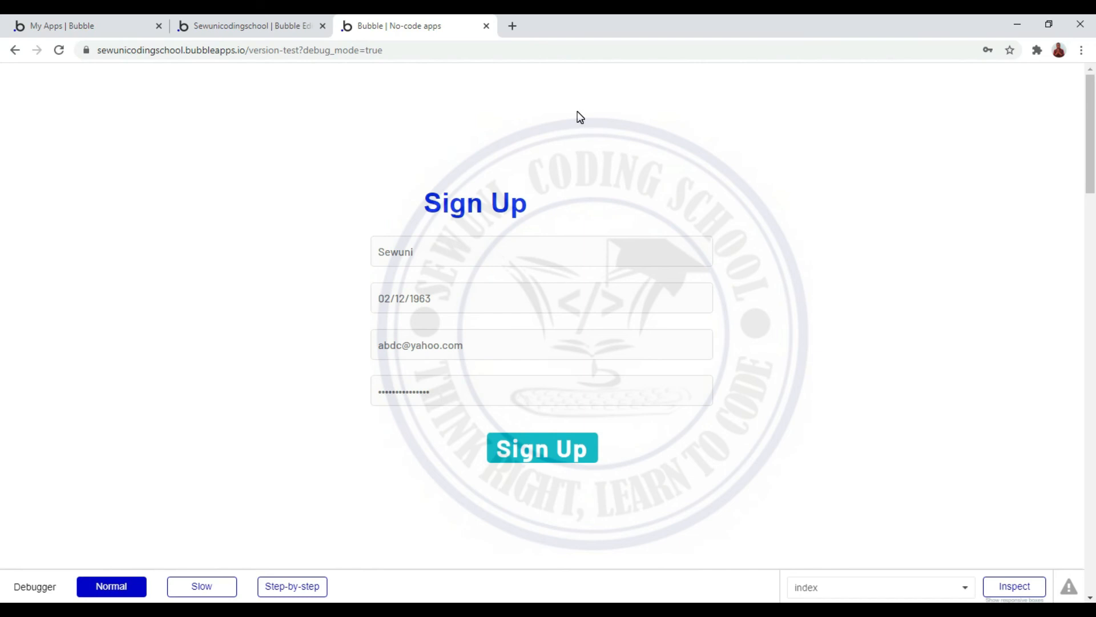
pyautogui.click(226, 28)
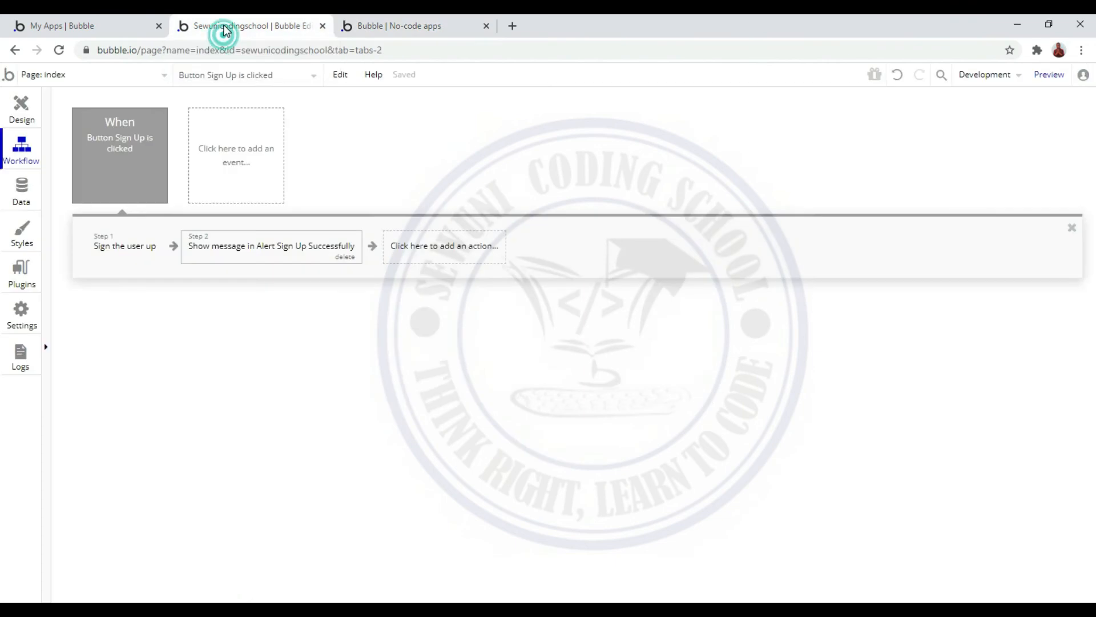
# Check App data's All Users table for the two signed-up users, then return to Data types
pyautogui.click(23, 194)
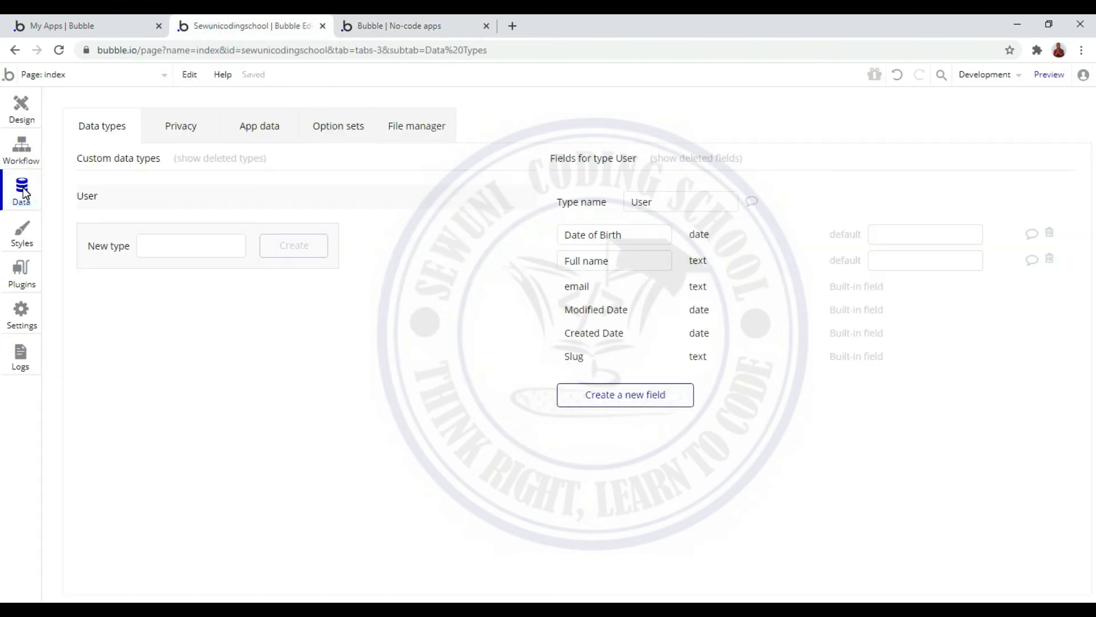
pyautogui.click(274, 126)
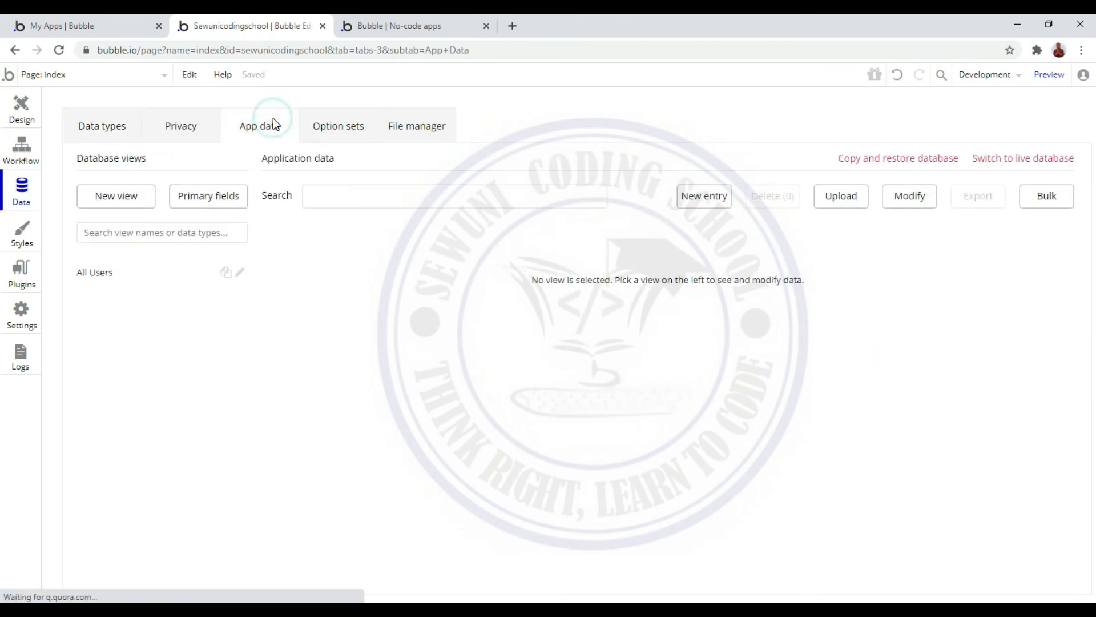
pyautogui.click(97, 279)
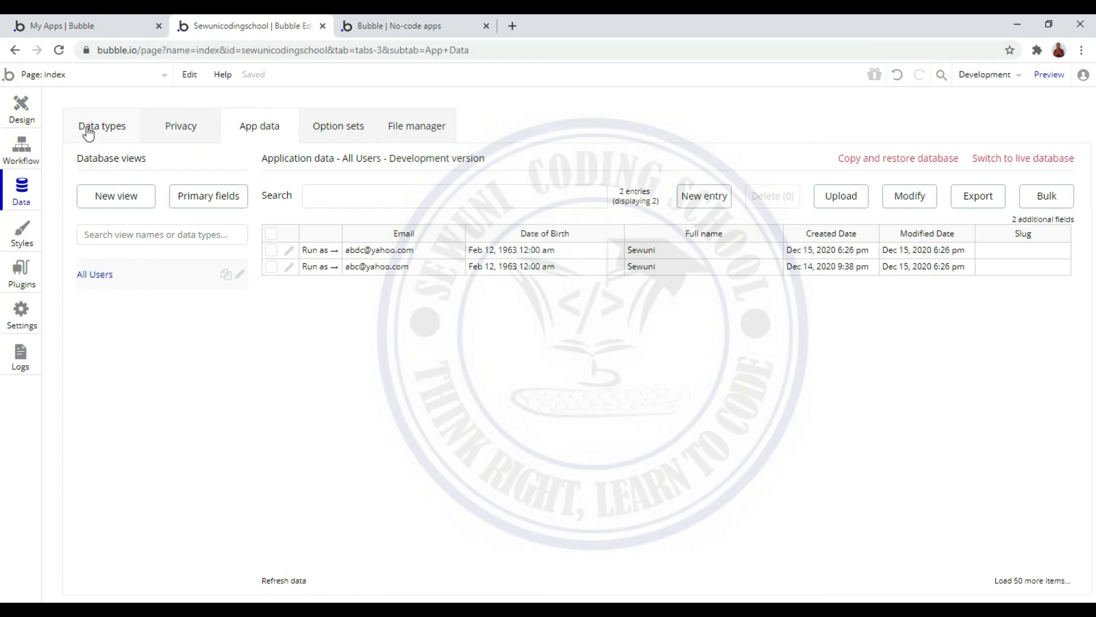
pyautogui.click(249, 130)
pyautogui.click(96, 133)
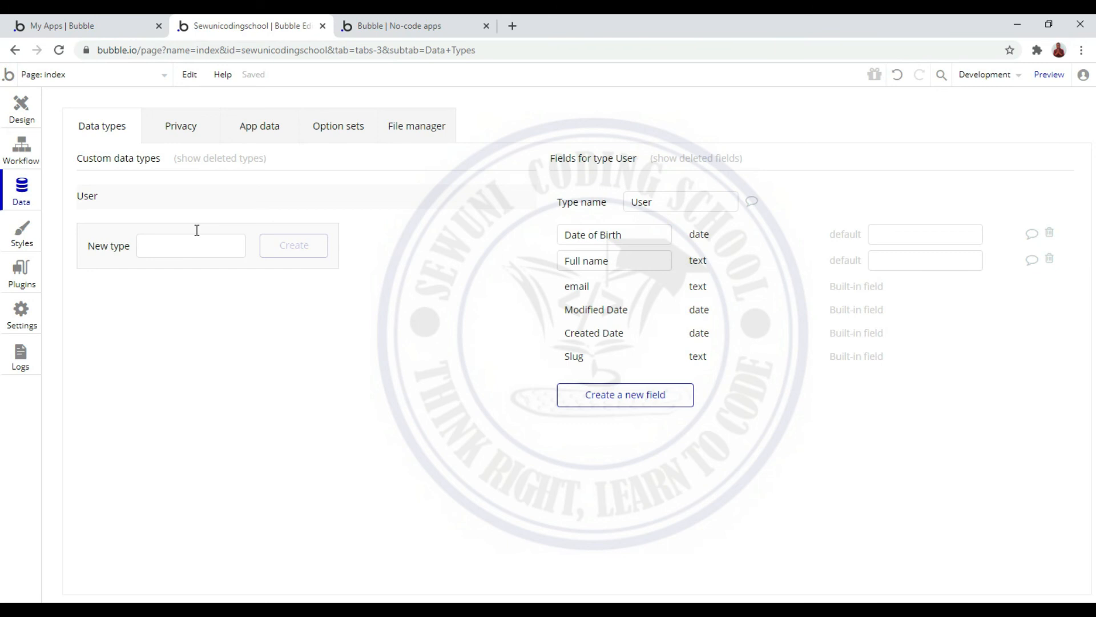
# Review Design, the All Users records and Privacy rules, then return to the test preview
pyautogui.click(27, 97)
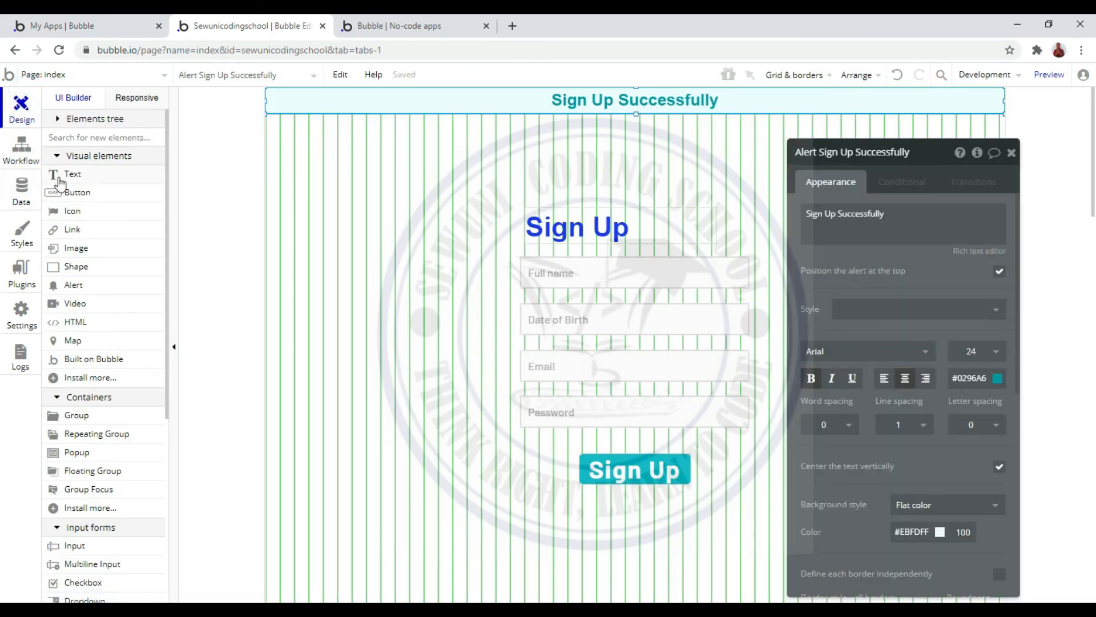
pyautogui.click(30, 194)
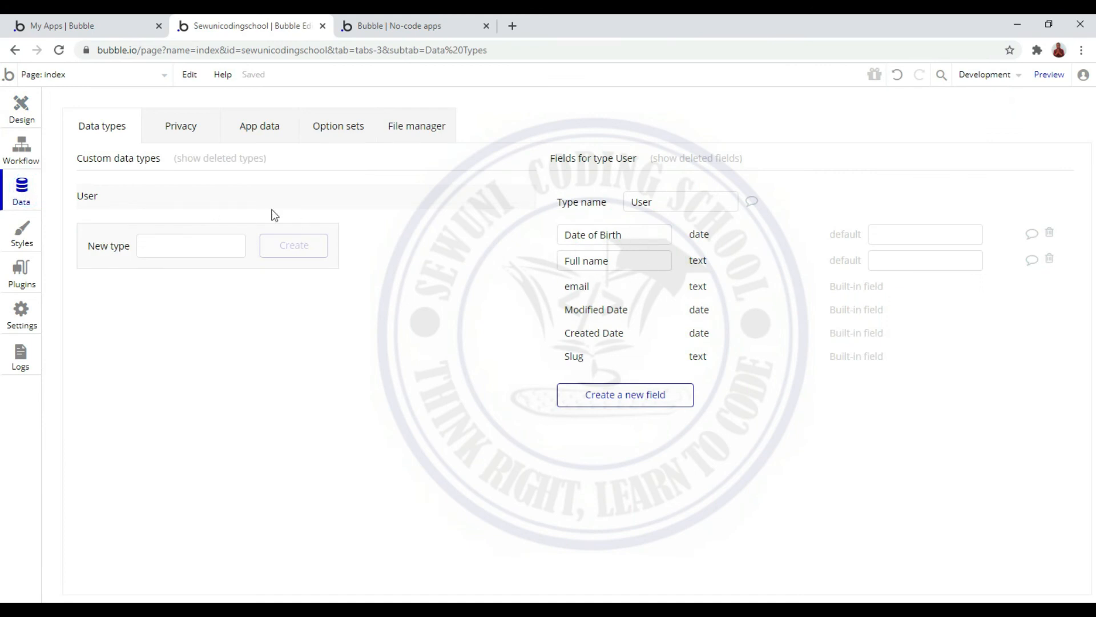
pyautogui.click(253, 129)
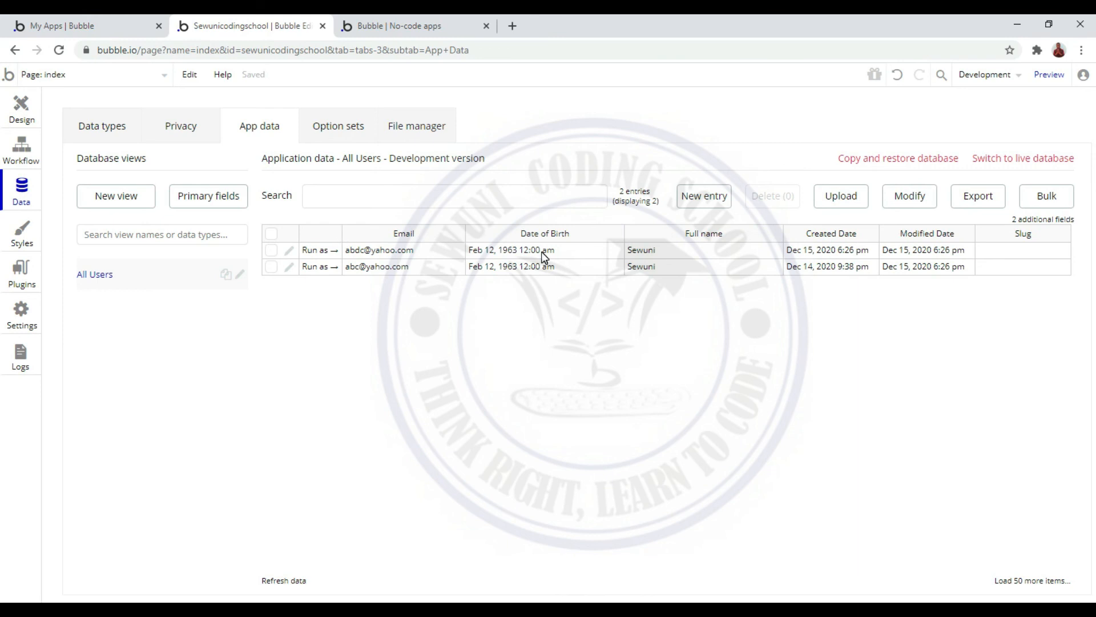
pyautogui.click(116, 139)
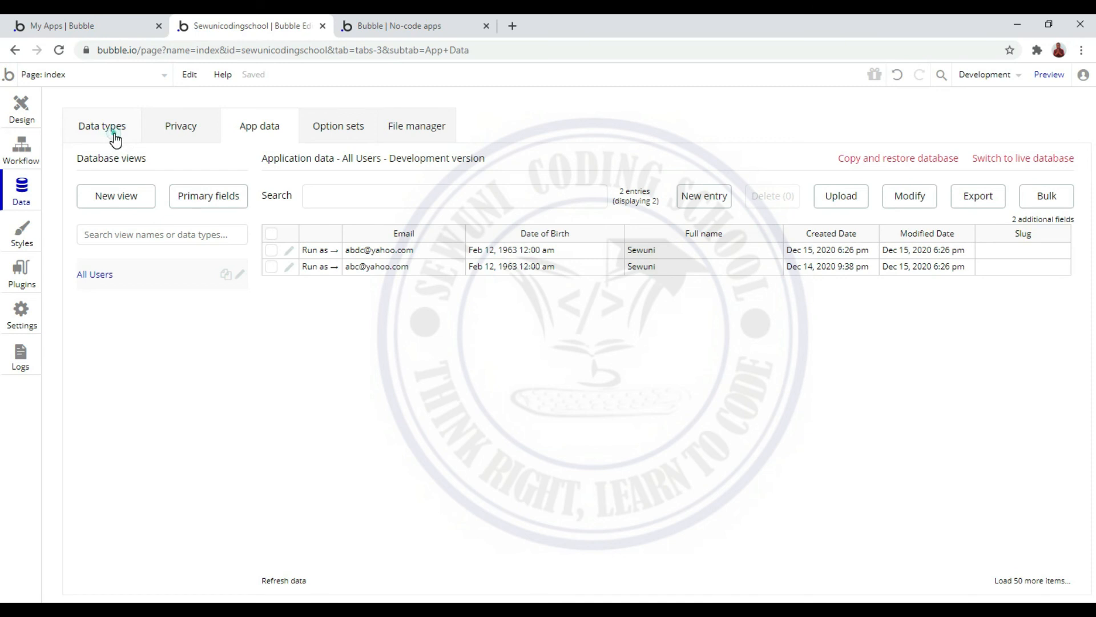
pyautogui.click(183, 137)
pyautogui.click(113, 127)
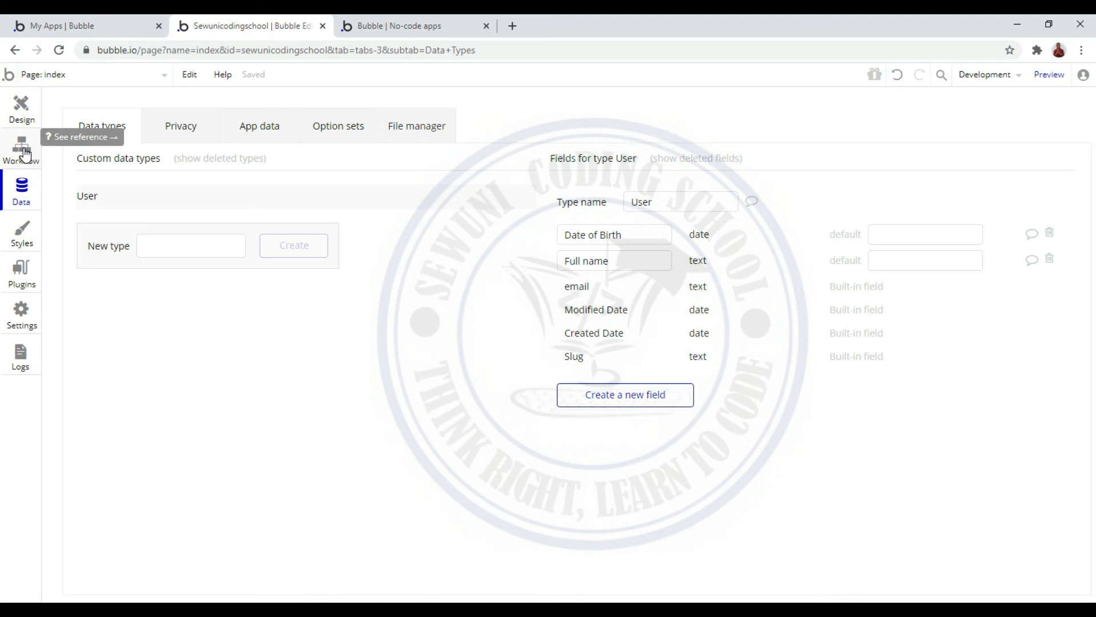
pyautogui.click(22, 109)
pyautogui.click(407, 26)
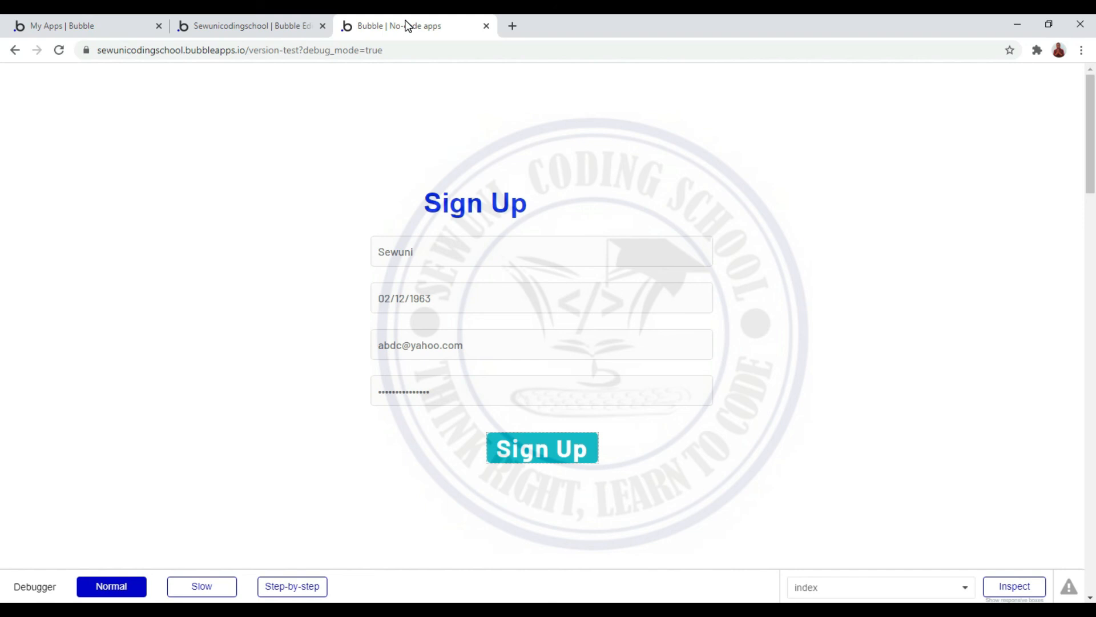